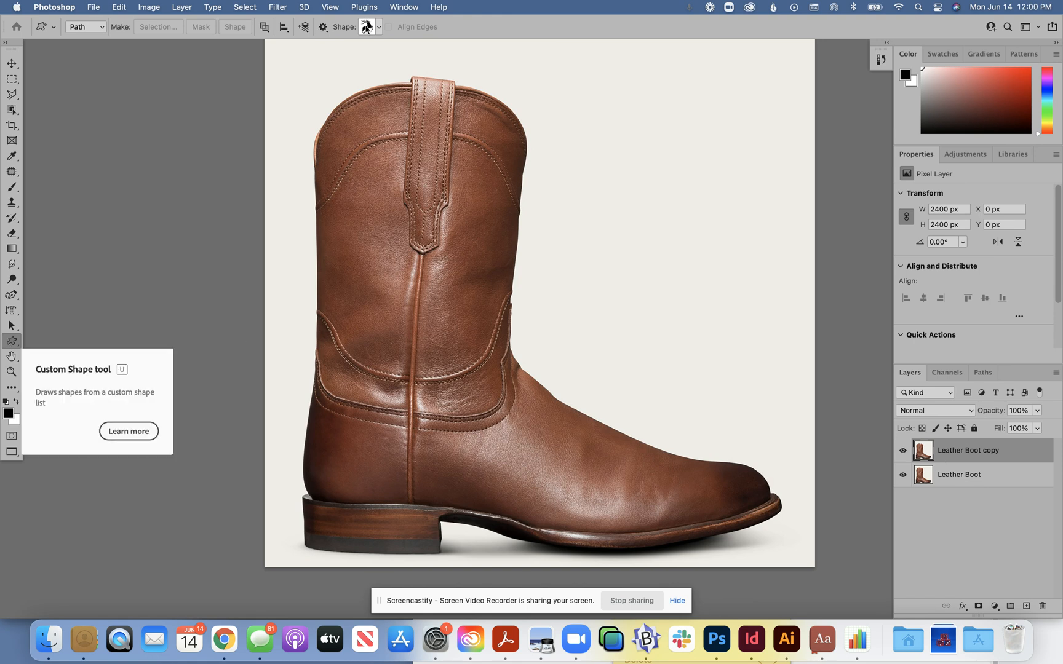
Step: Choose the ringed starburst in the sixth row of the Stars set for the Custom Shape tool
click(374, 27)
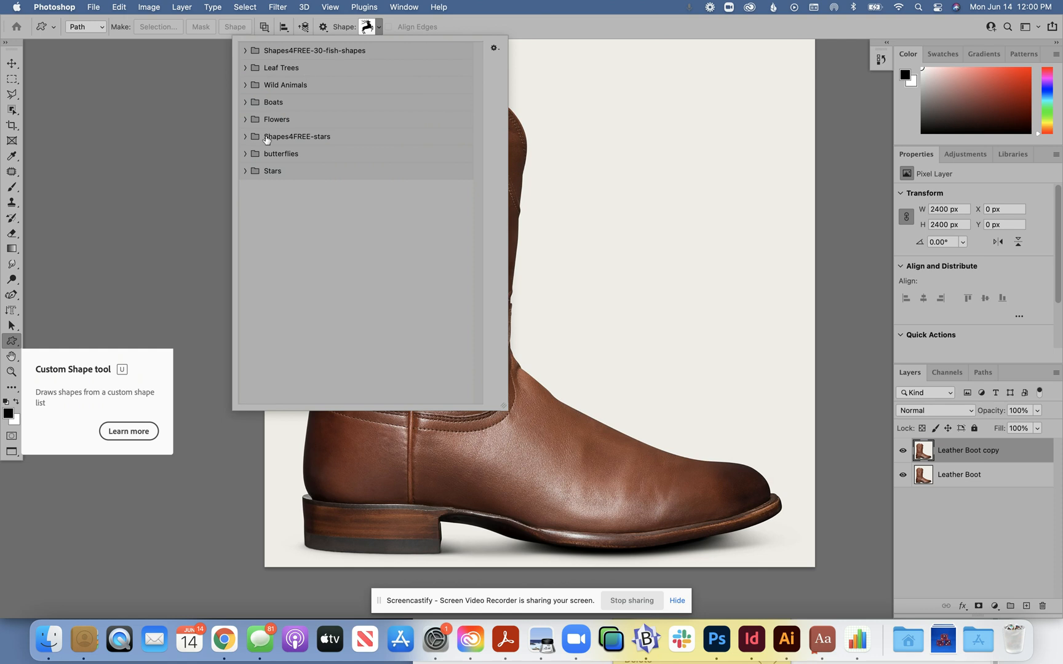
click(246, 171)
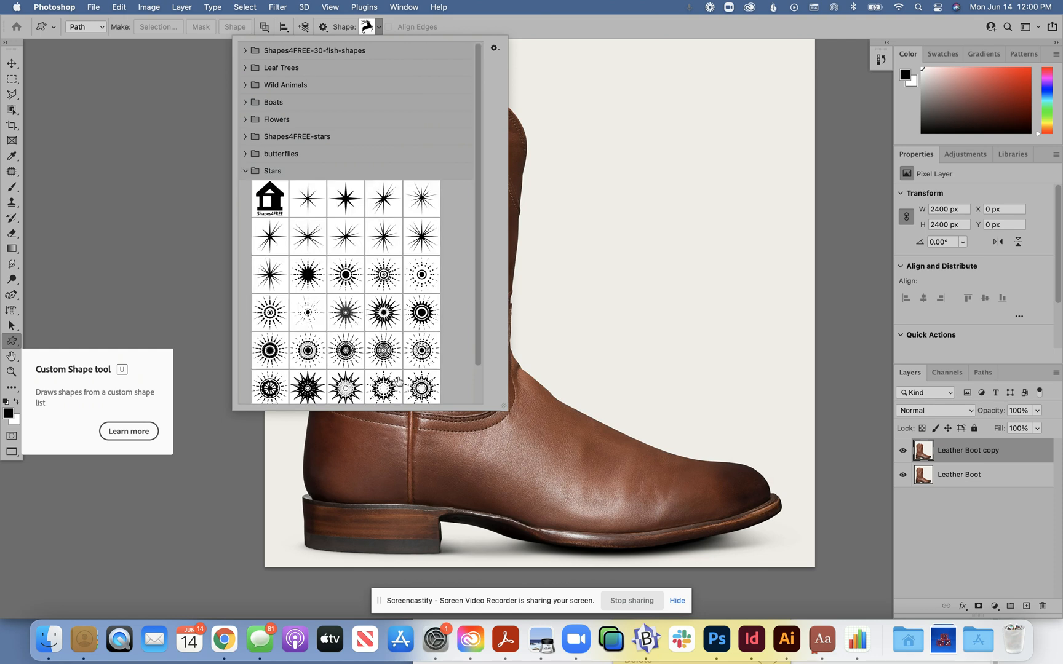
click(419, 379)
click(649, 246)
click(649, 246)
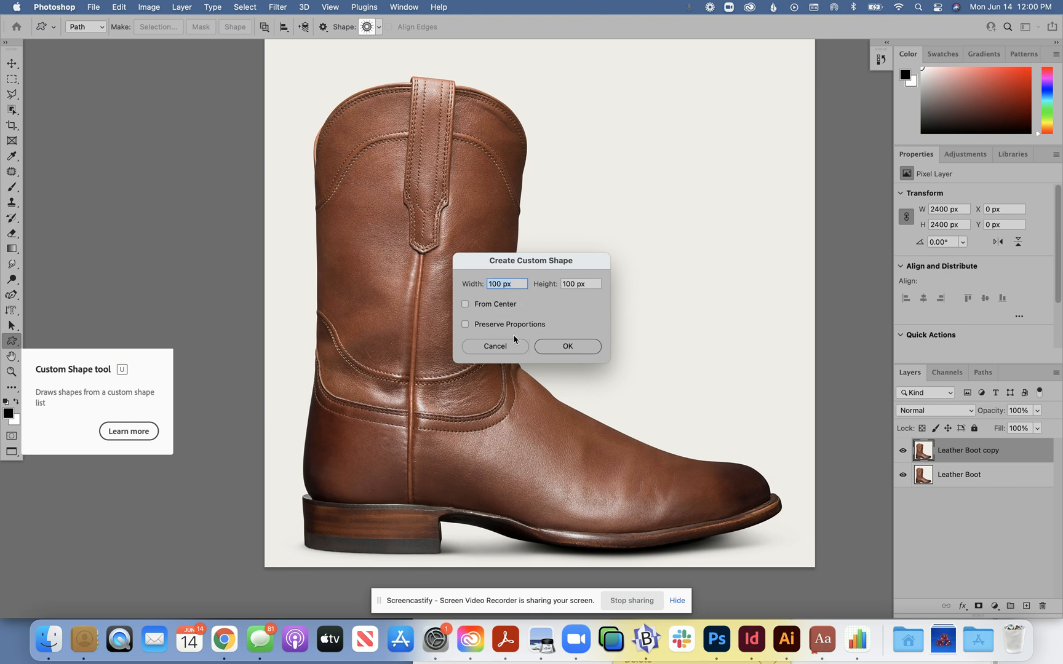
click(504, 347)
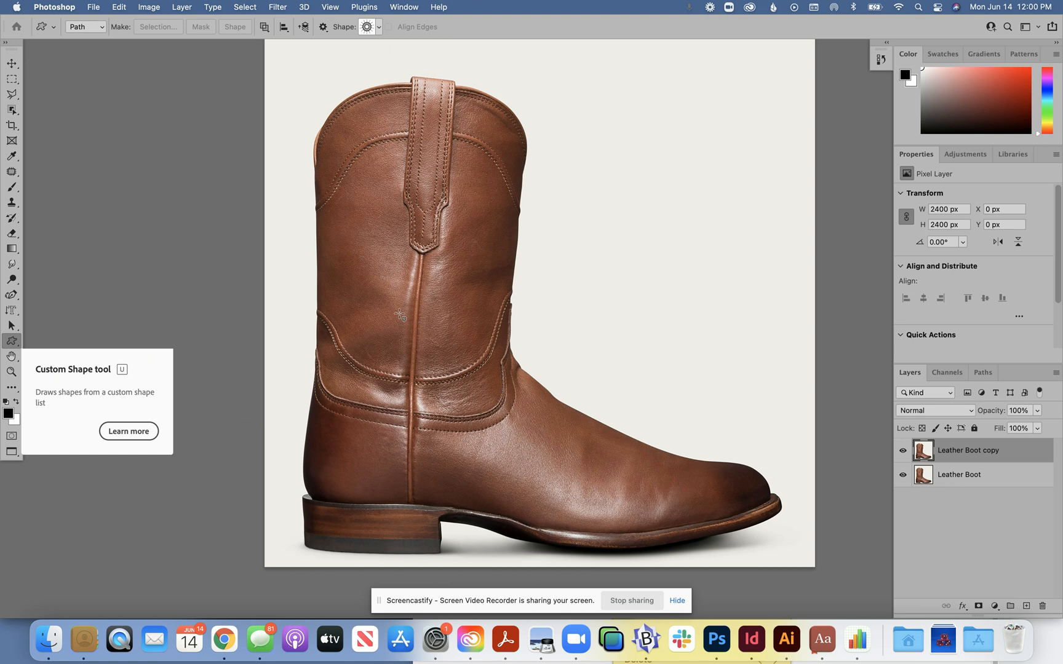
Step: Draw a starburst path about 432 × 443 px across the boot's lower shaft seam and two smaller ones above it, either side of the seam
drag(376, 307, 416, 351)
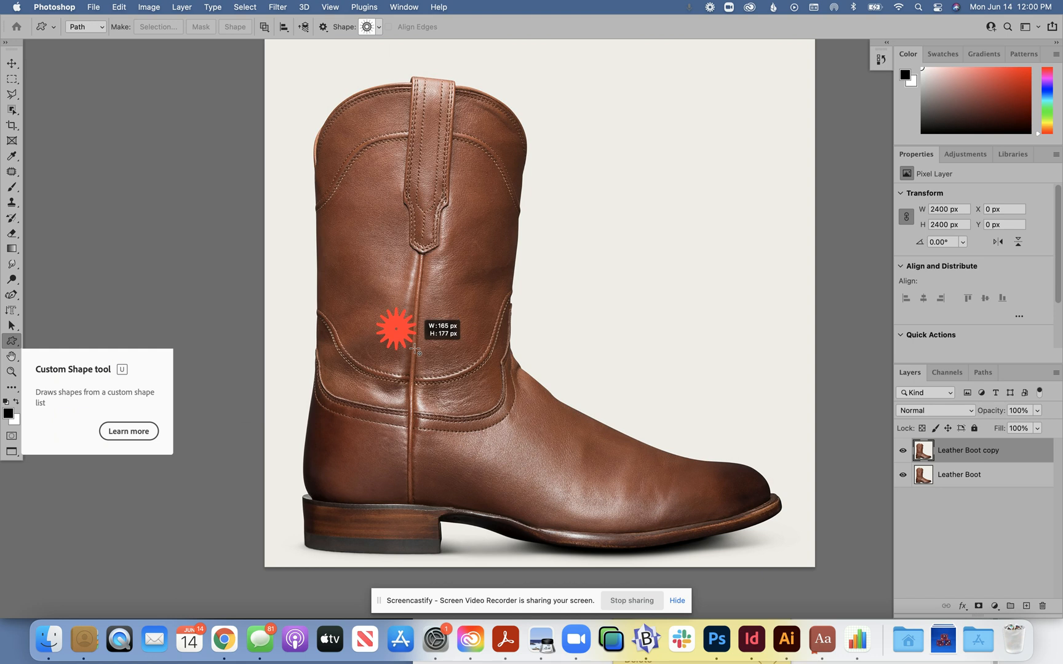
drag(416, 350, 476, 409)
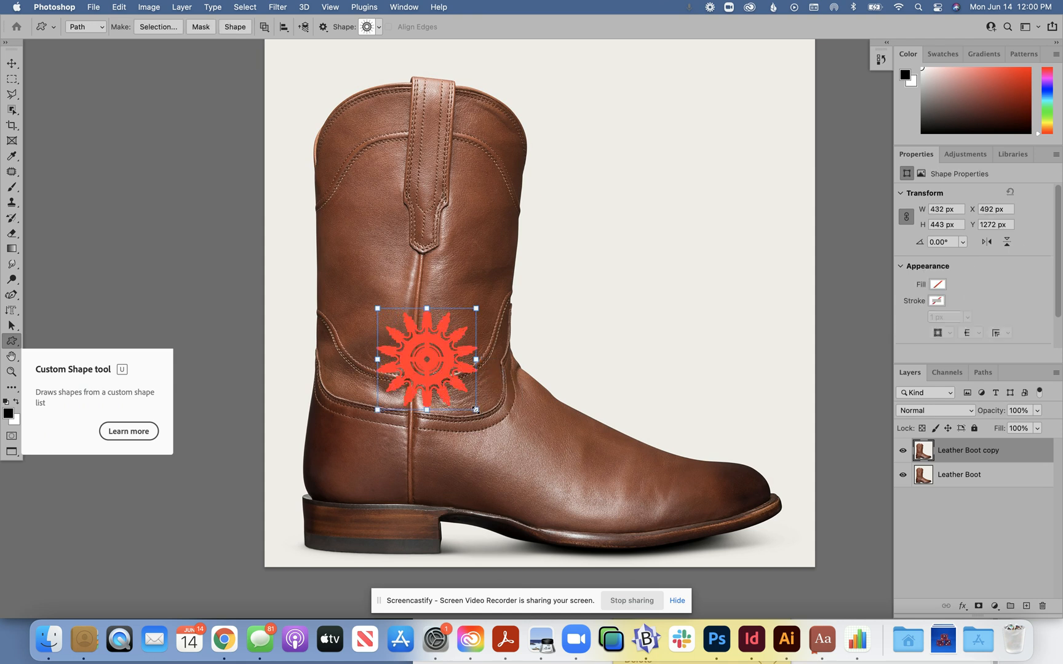
drag(448, 243, 500, 296)
drag(351, 241, 397, 287)
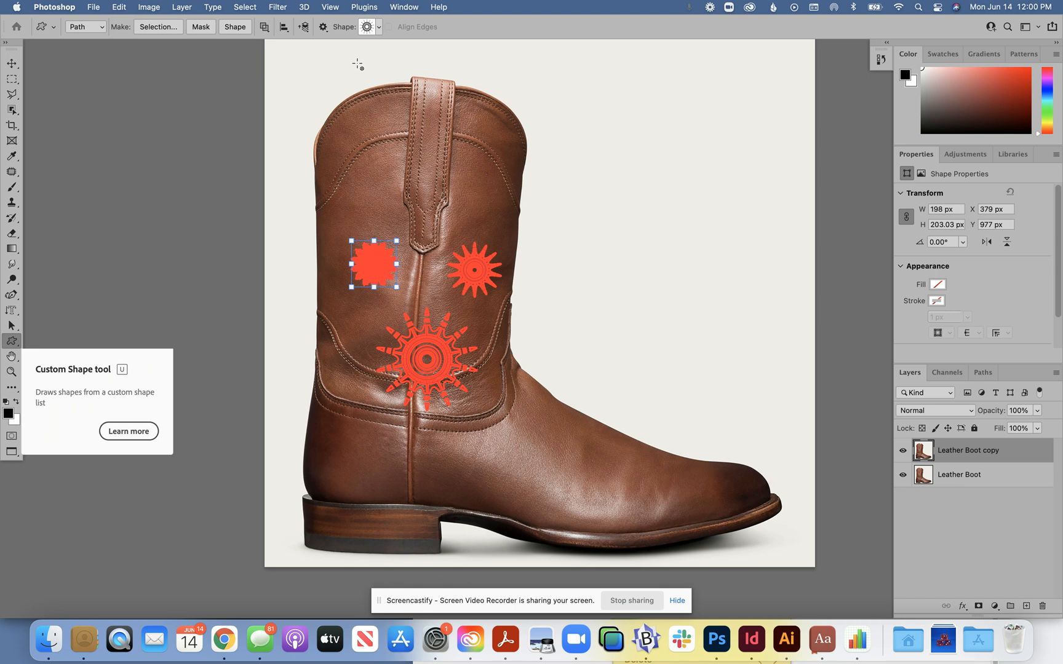
Step: Draw three small solid-centred starbursts from the Stars set on the boot's foot, heel area and upper shaft, each roughly 200 px wide or slightly larger
click(376, 26)
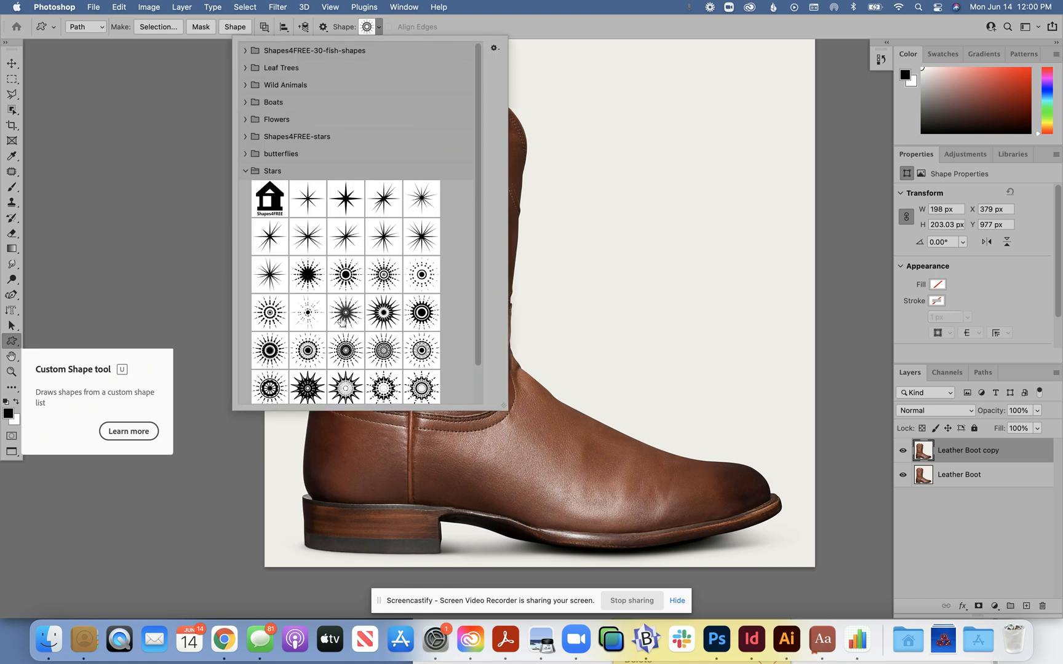
click(308, 274)
click(553, 200)
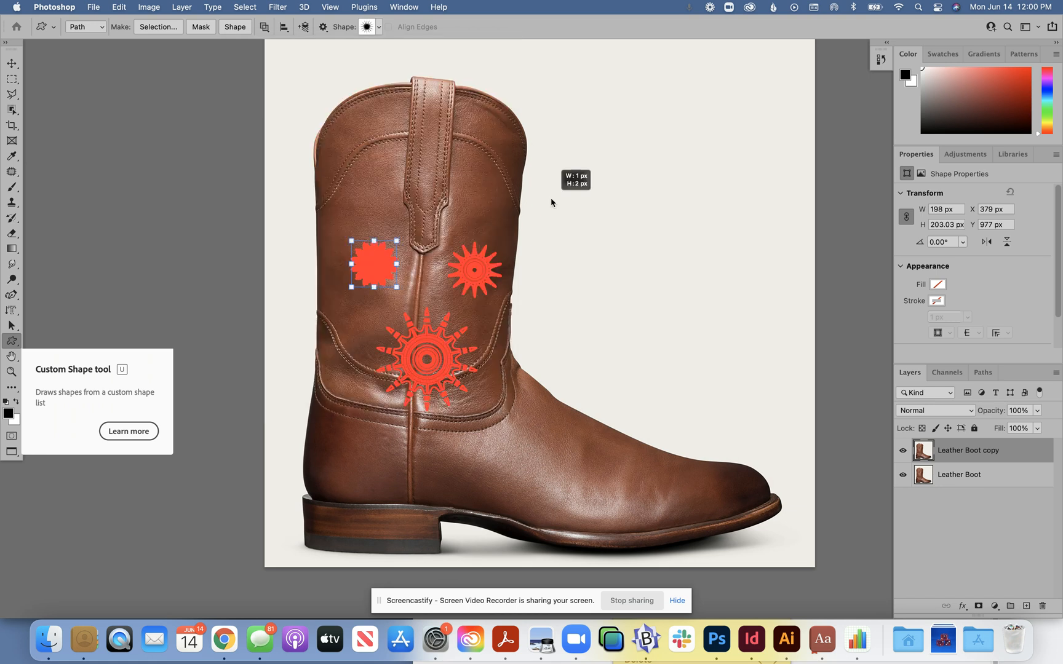
click(494, 347)
drag(516, 431, 576, 493)
drag(332, 433, 380, 479)
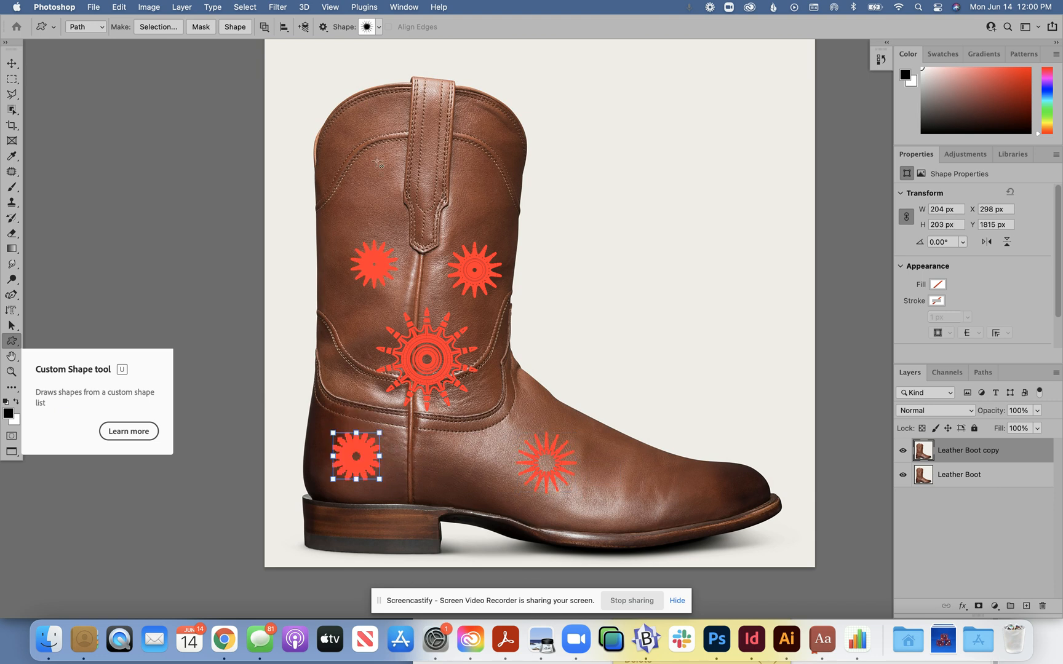
drag(347, 134, 397, 183)
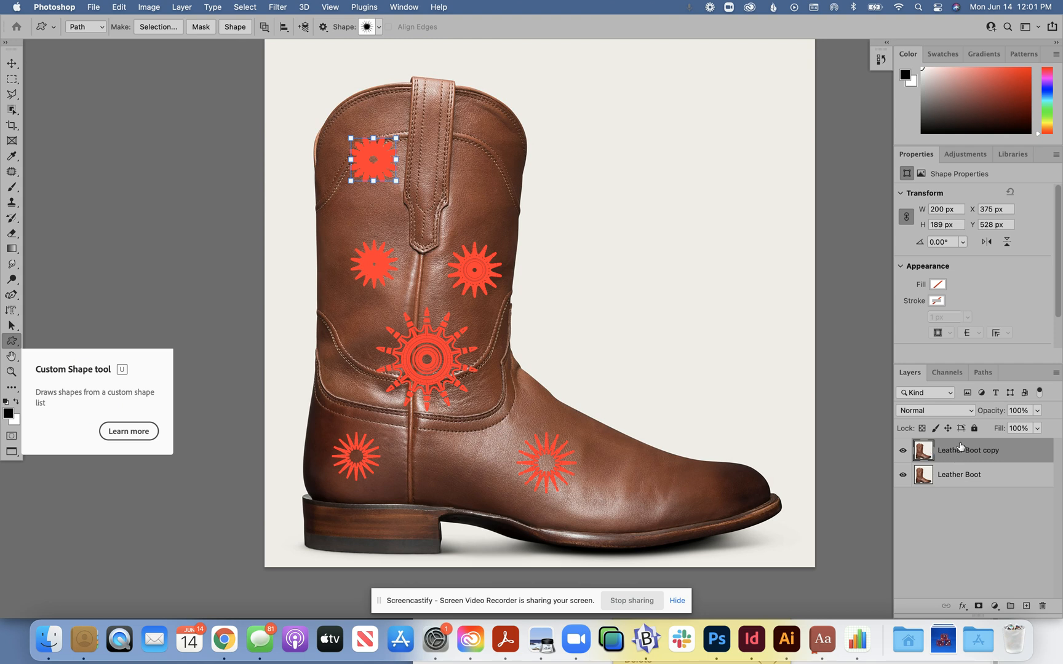
Step: Add a vector mask to the Leather Boot copy layer from the current path of starbursts
click(183, 6)
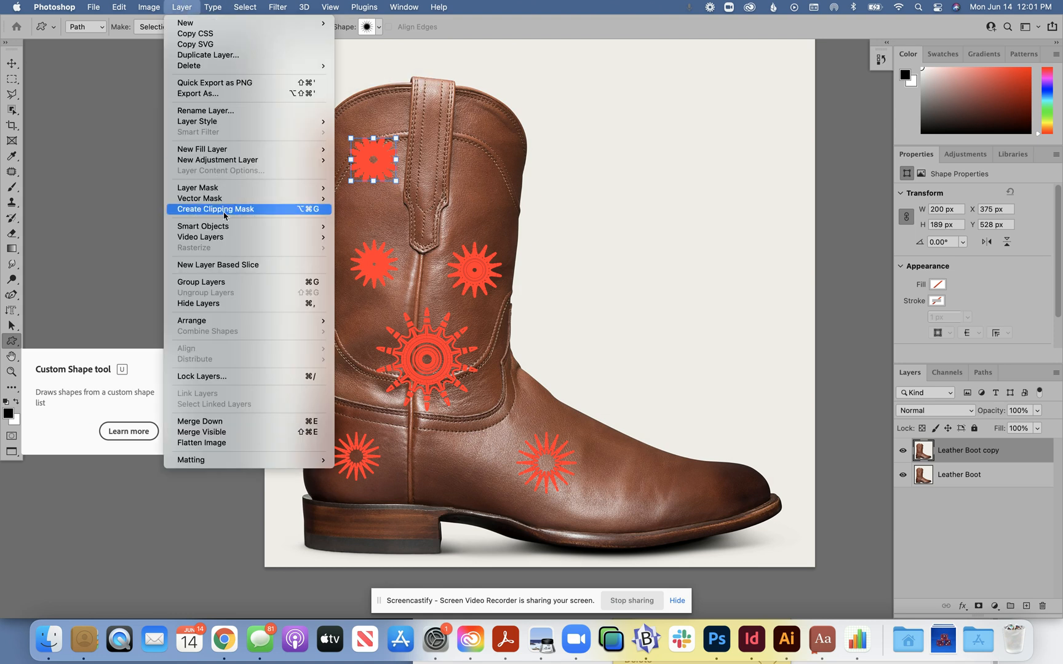
mouse_move(225, 204)
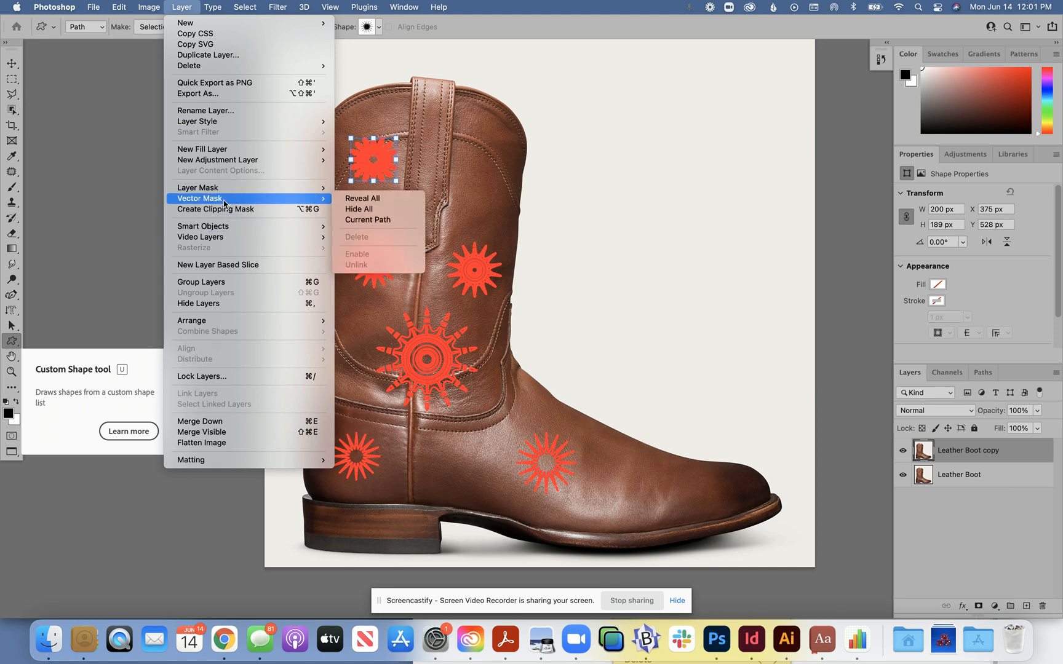
click(363, 222)
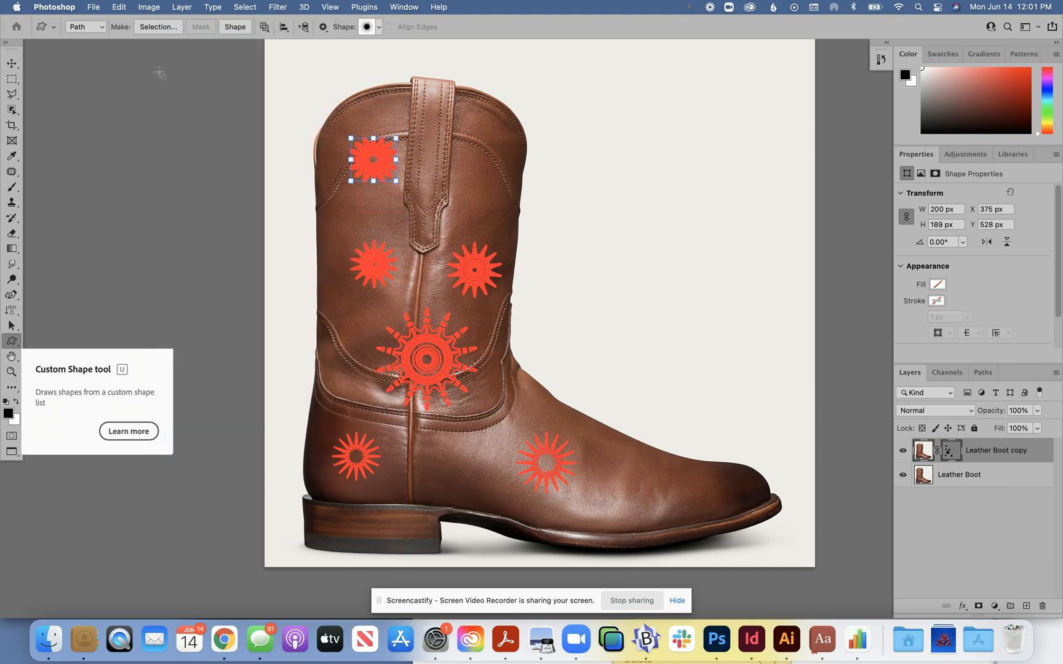
click(84, 27)
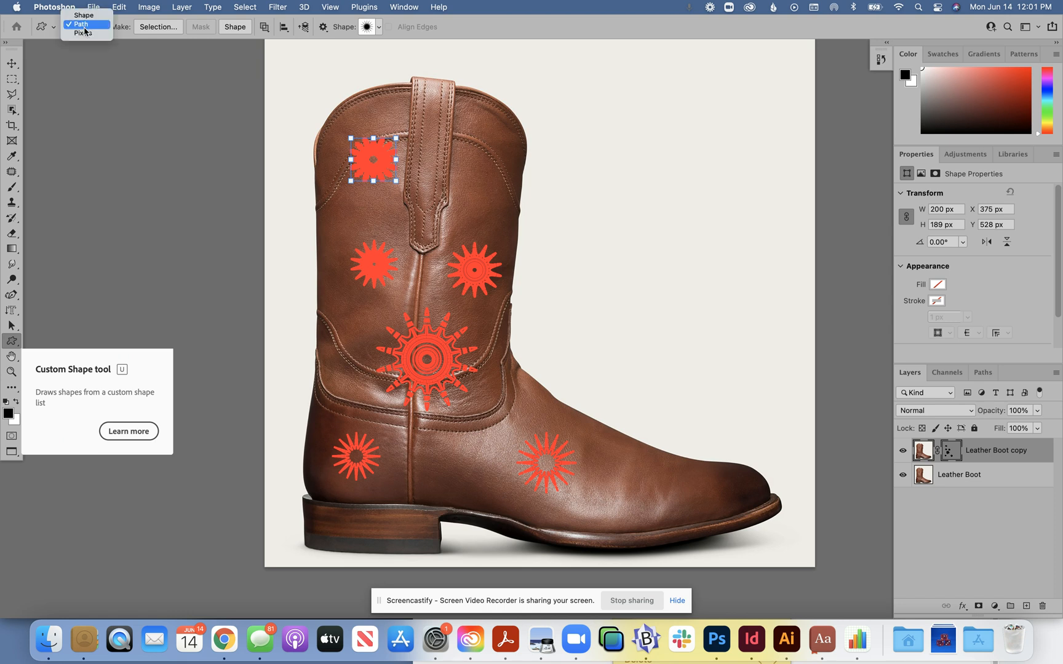
click(87, 29)
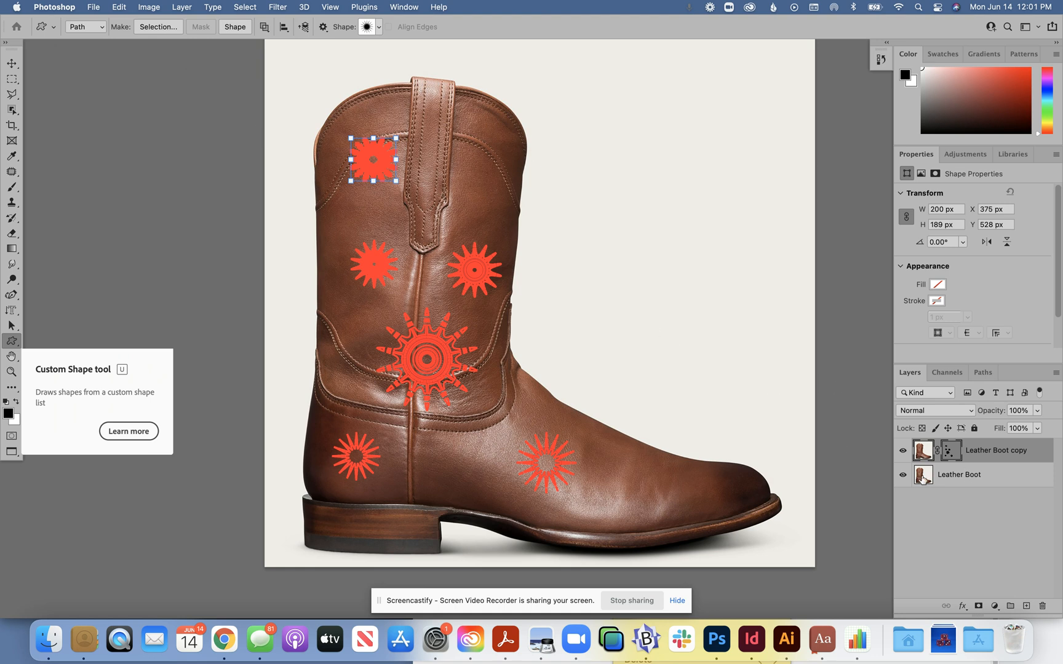
Step: Examine the masked starbursts by temporarily hiding the Leather Boot layer, leaving the Leather Boot copy layer selected
click(980, 514)
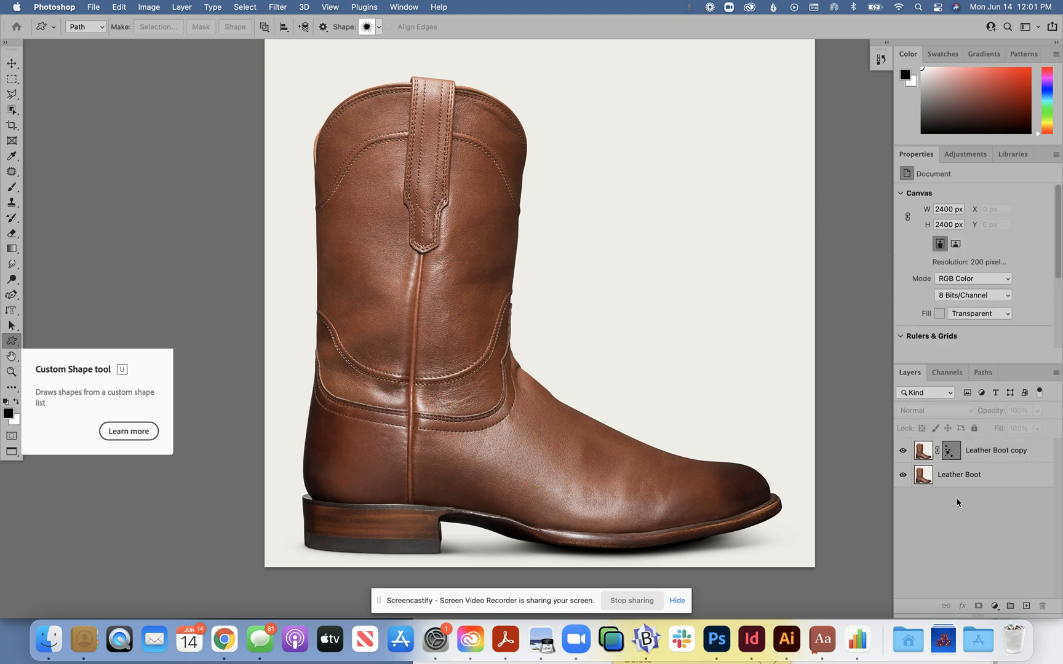
click(903, 475)
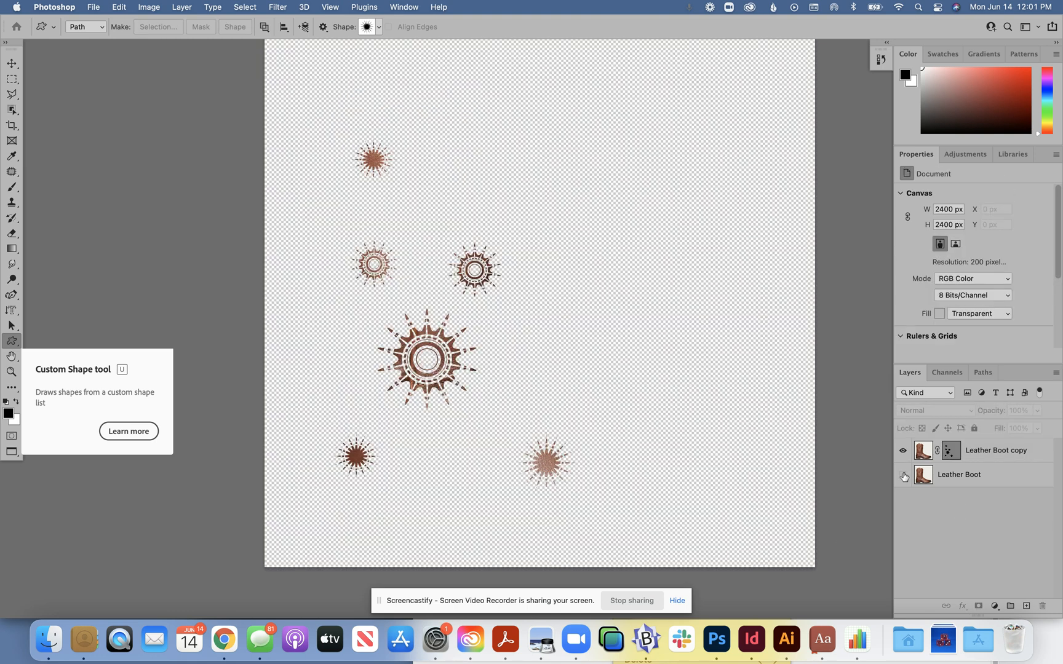
click(1014, 452)
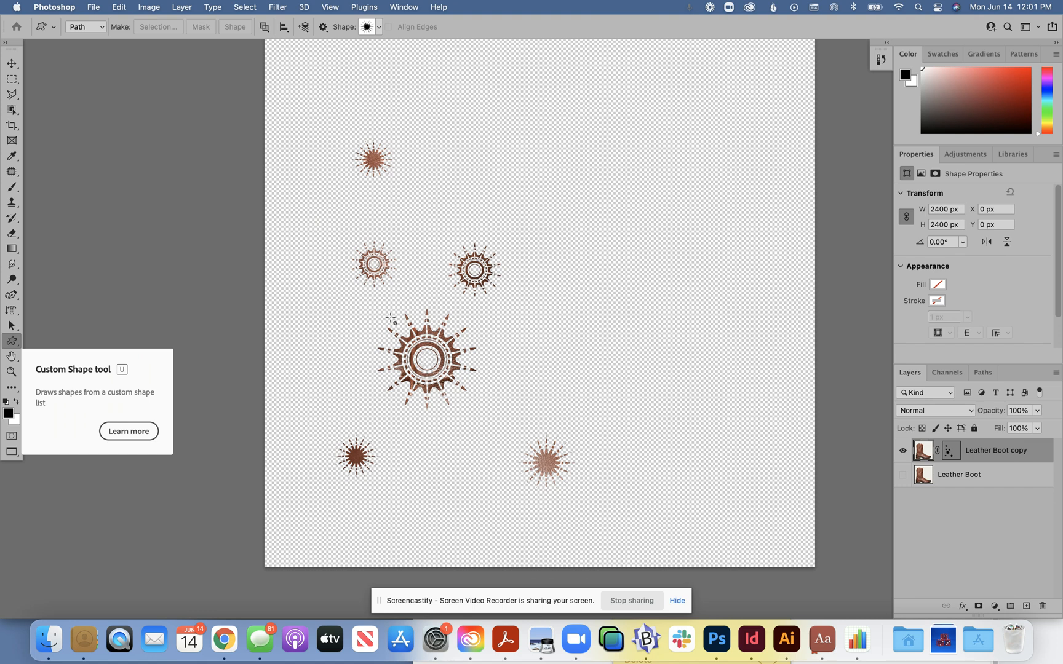
click(903, 476)
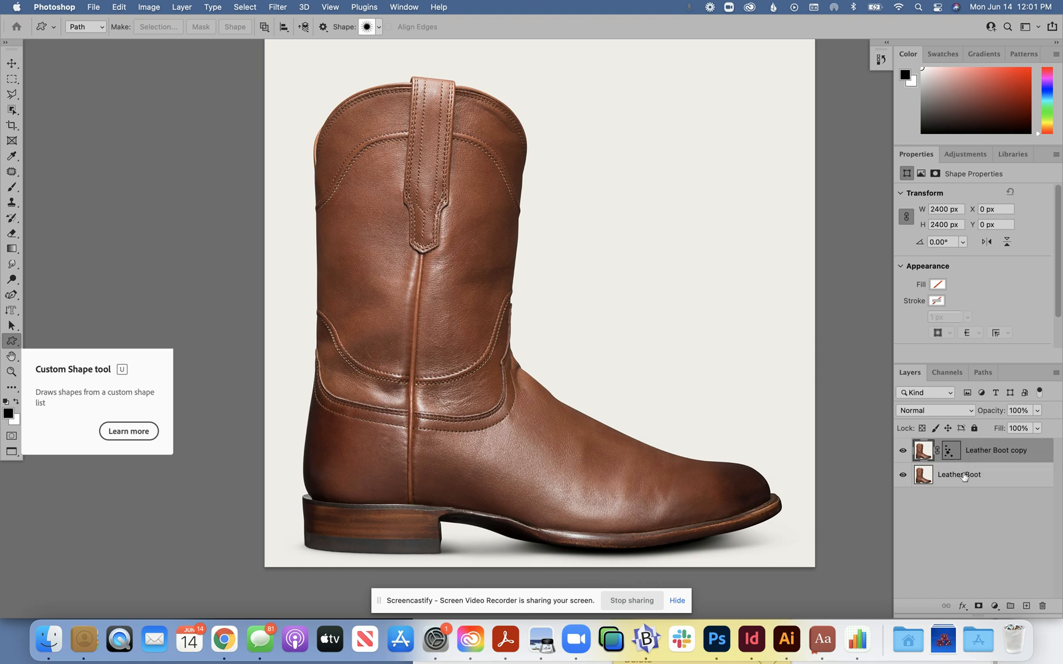
Step: Add Bevel & Emboss to the Leather Boot copy layer with depth 303%, direction Up, highlight opacity 39% and shadow opacity 51%
scroll(952, 434, down, 2)
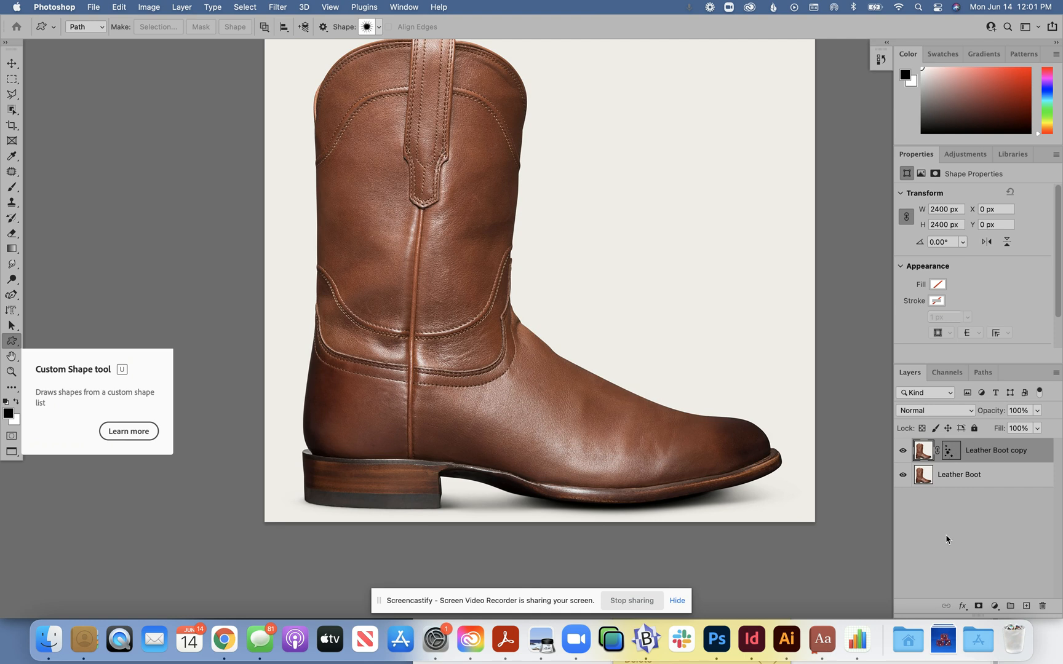
click(964, 608)
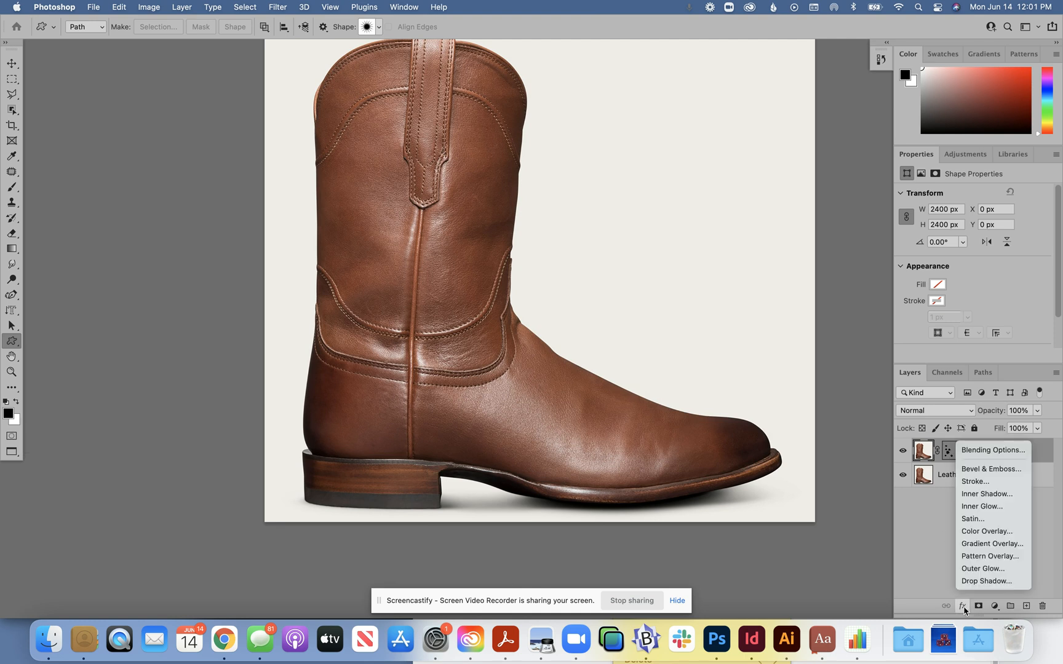
click(967, 470)
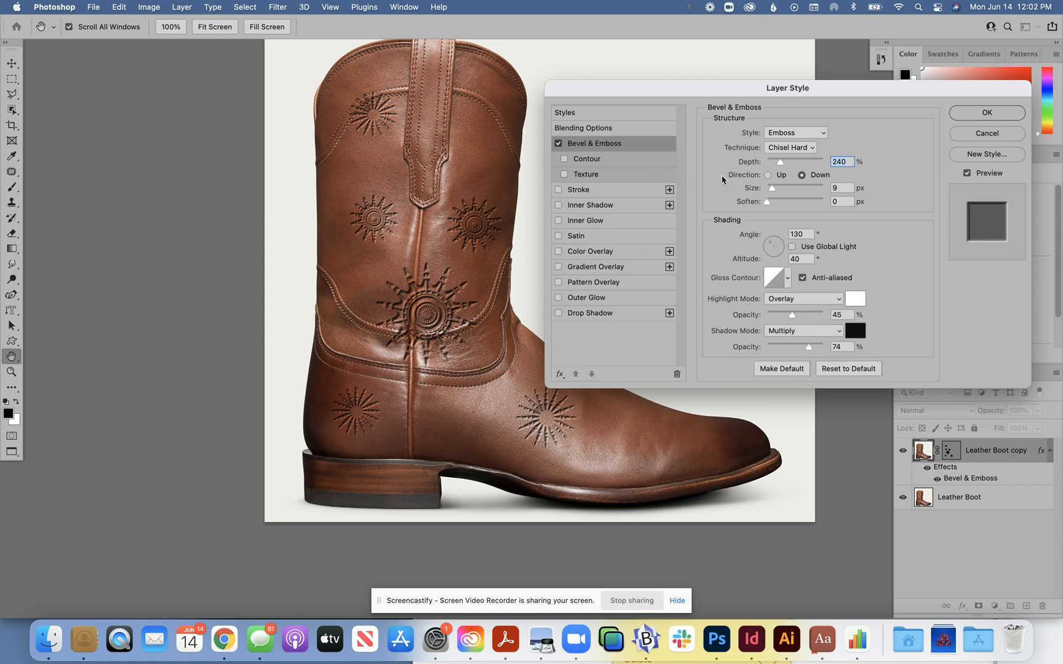
drag(782, 164, 784, 165)
drag(794, 315, 795, 350)
click(767, 176)
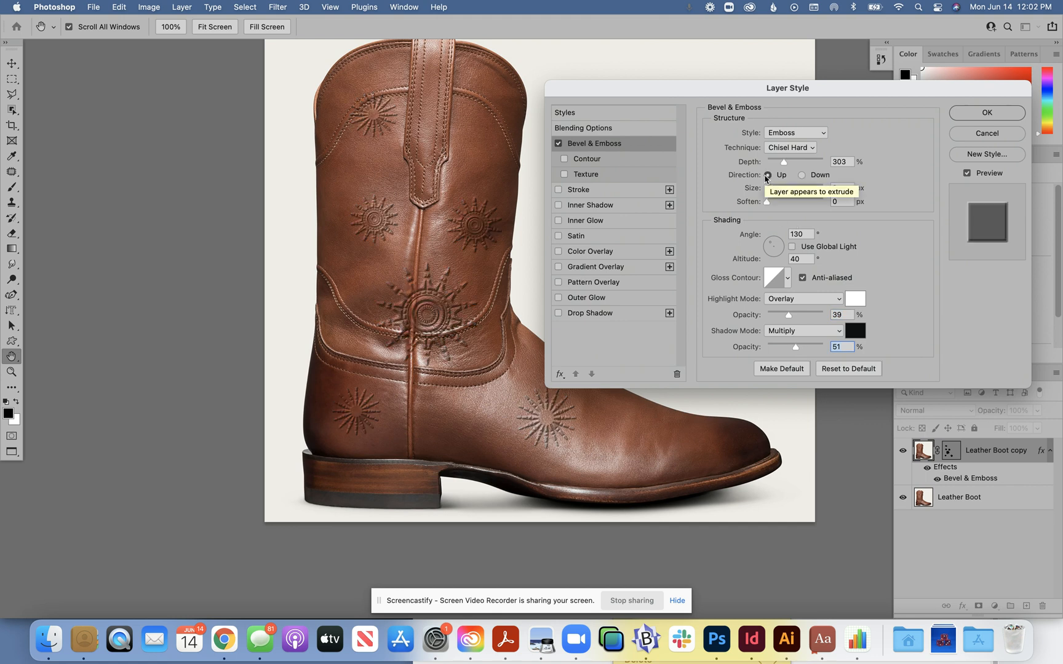
Step: Set the bevel technique to Chisel Soft, increase its depth and apply the layer style
click(792, 148)
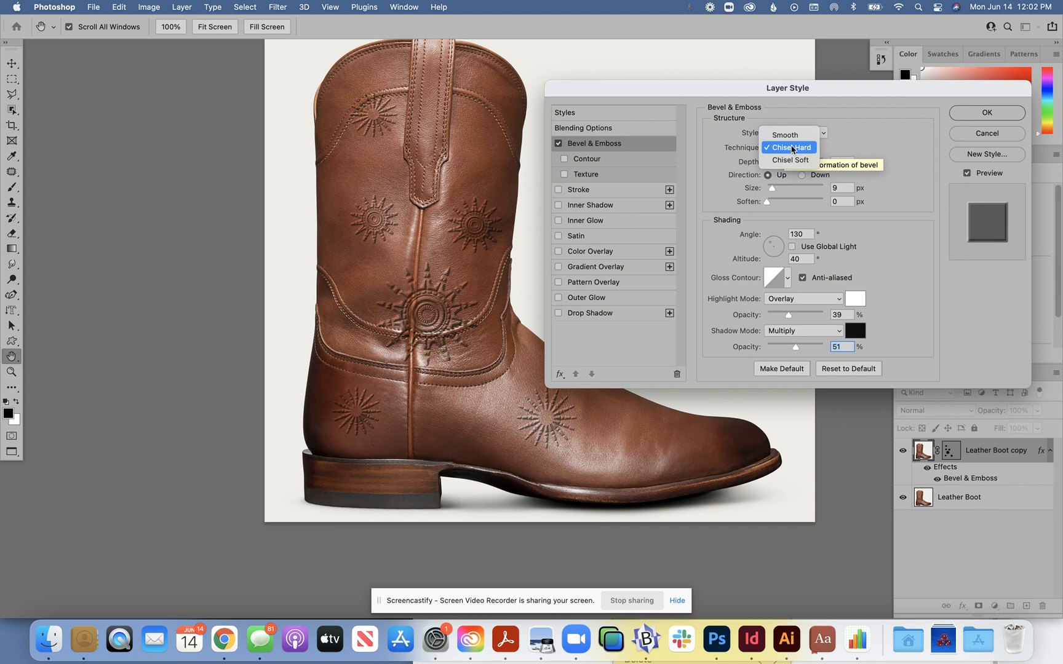
click(791, 160)
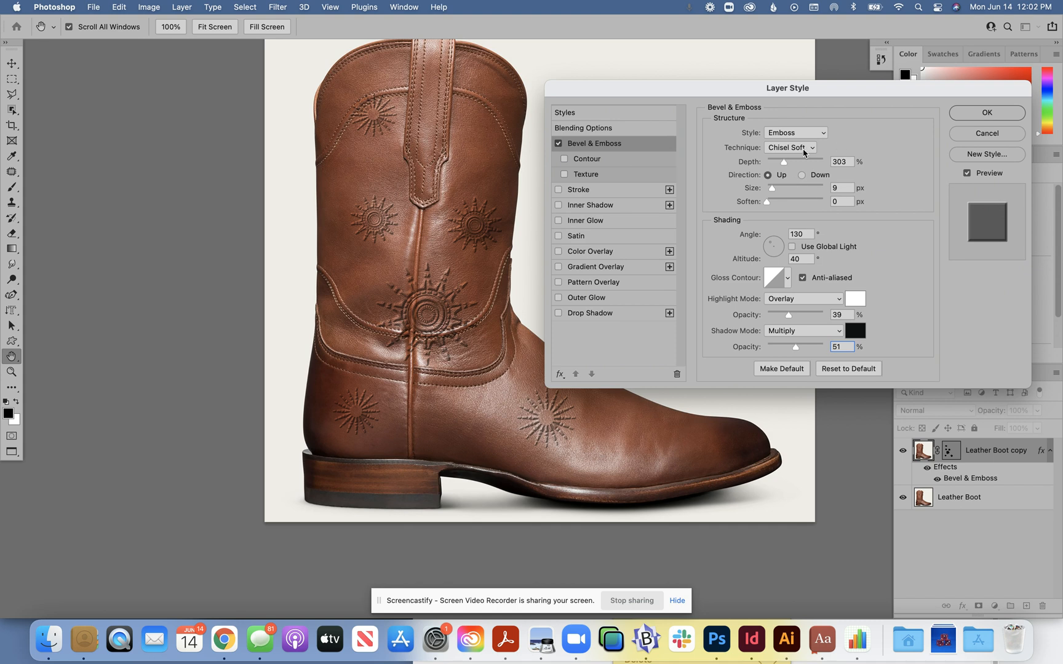
drag(783, 165, 796, 165)
click(984, 115)
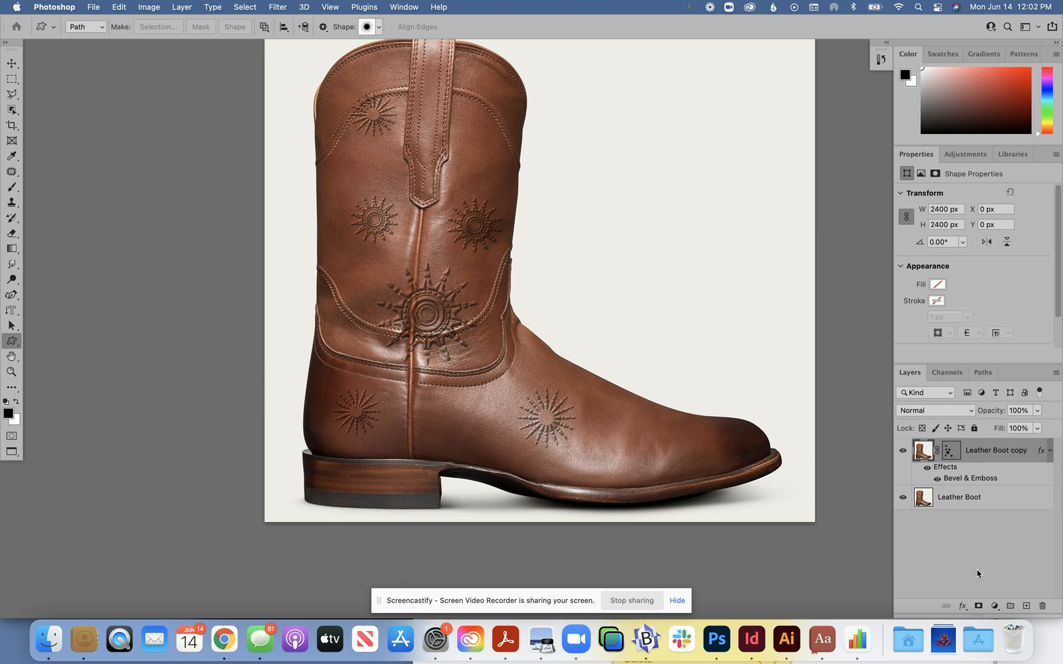
Step: Add a gold #cc9d39 solid color fill layer and clip it to the Leather Boot copy layer
click(994, 606)
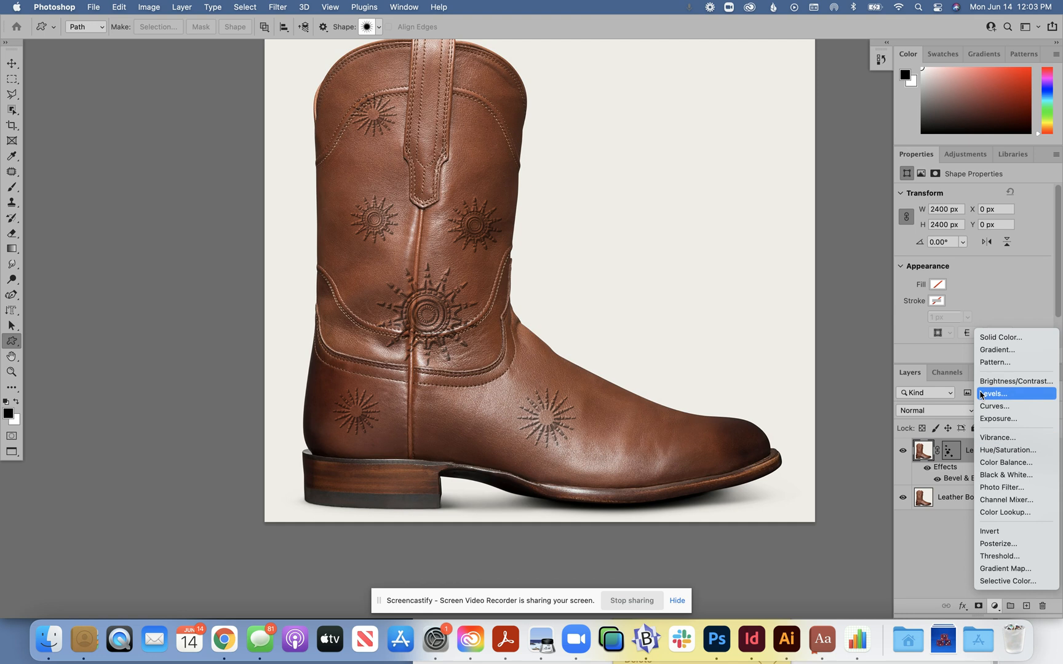
click(981, 341)
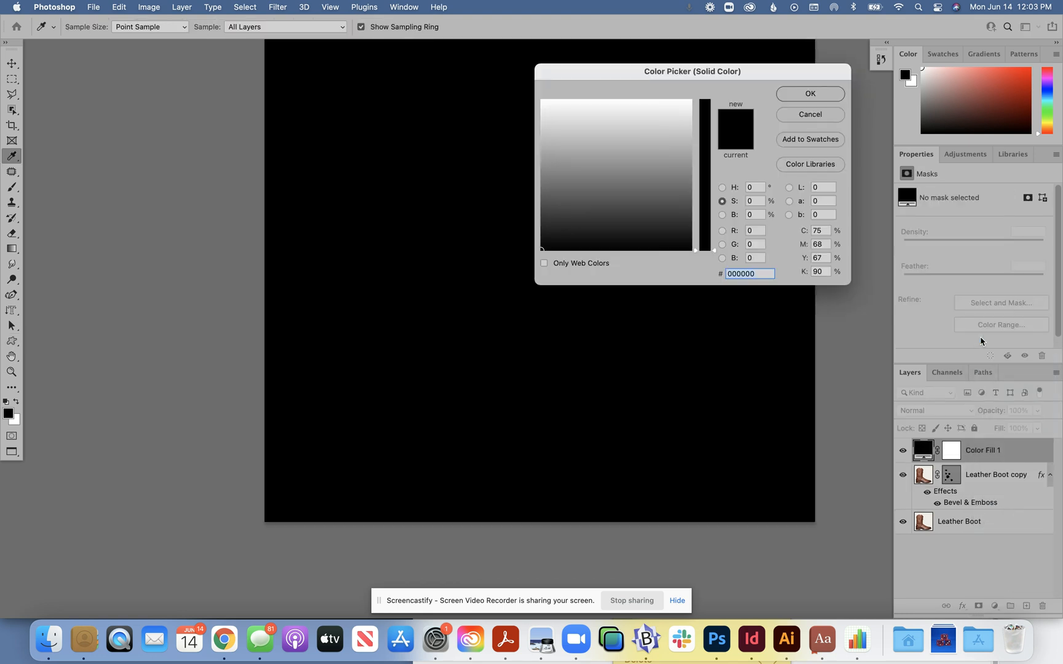
click(665, 176)
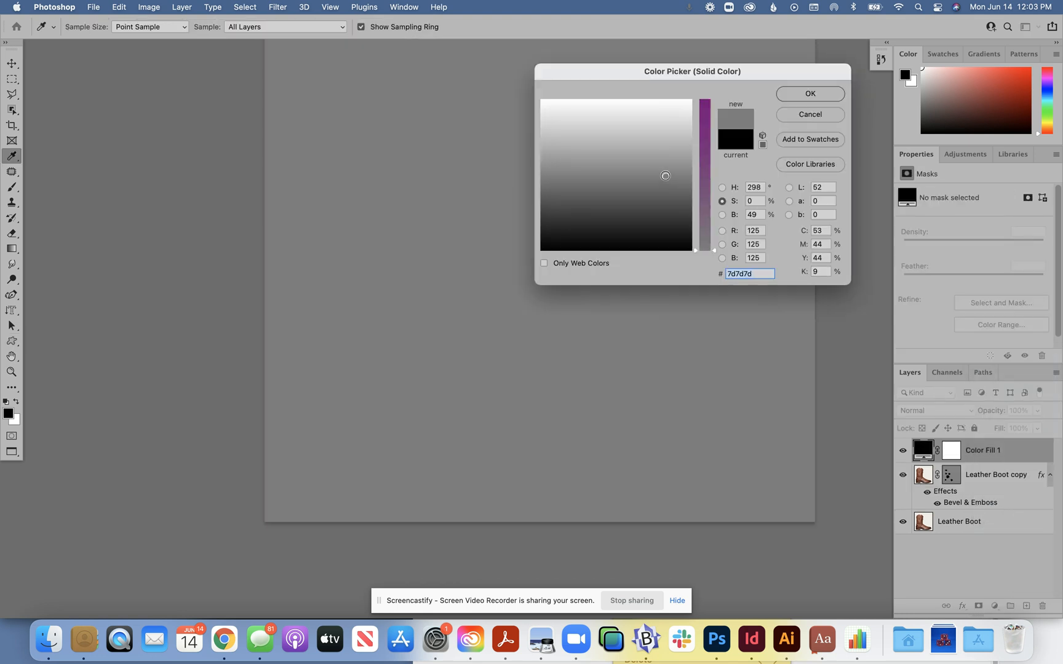
click(705, 191)
drag(705, 192, 706, 128)
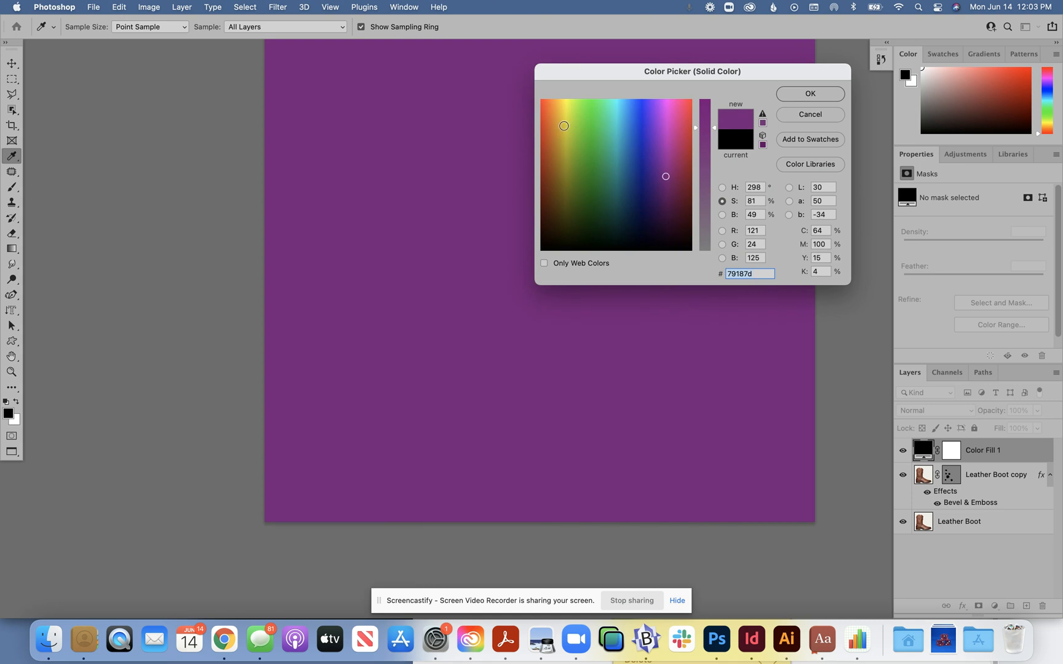
mouse_move(704, 153)
mouse_down()
mouse_move(705, 187)
mouse_move(705, 141)
mouse_up()
click(557, 129)
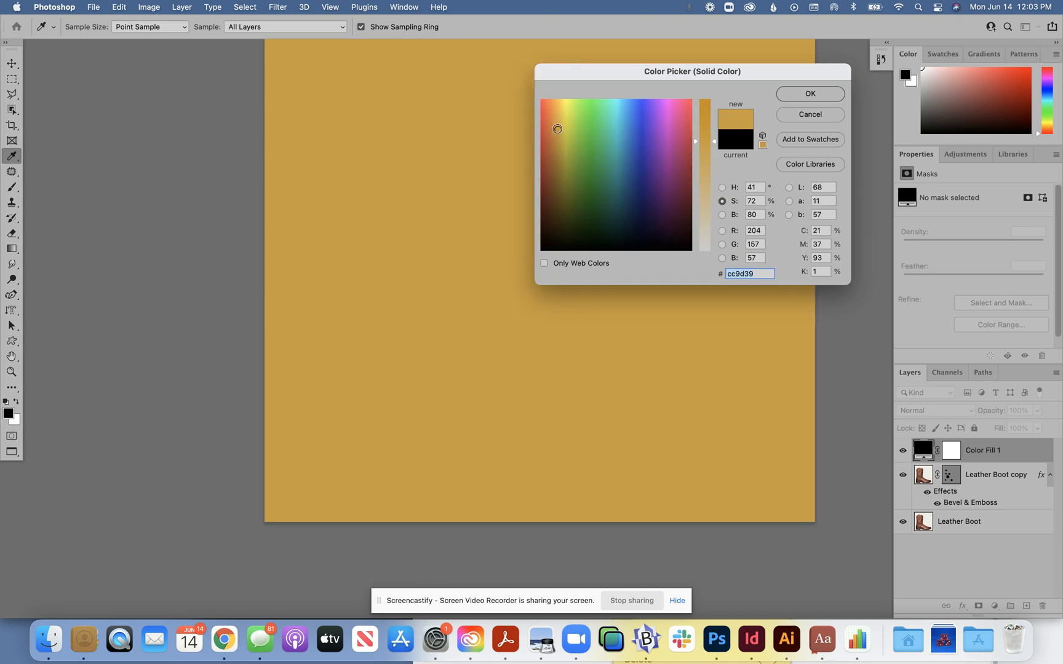
click(806, 94)
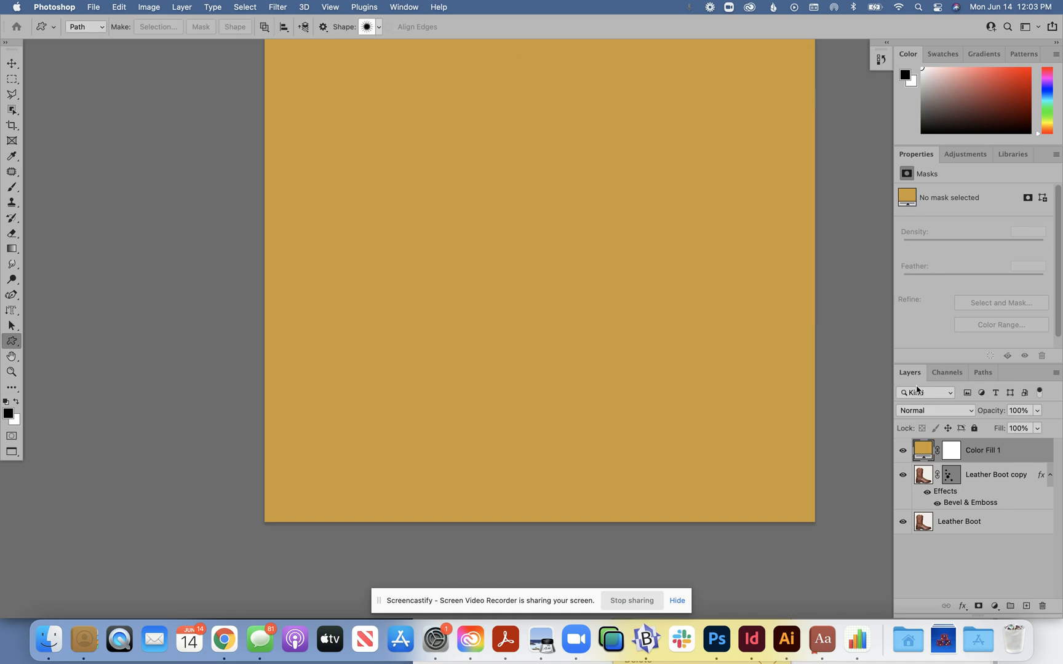
alt+click(936, 460)
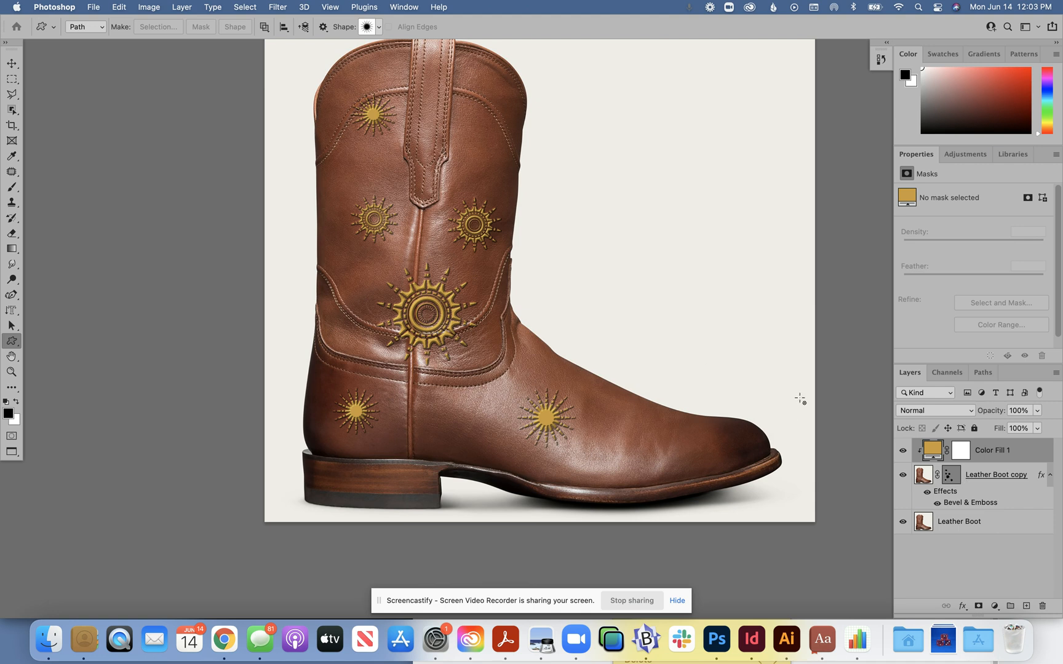
Step: Change the clipped fill layer's color to magenta #ad3091
double_click(930, 453)
click(673, 188)
drag(674, 178, 673, 148)
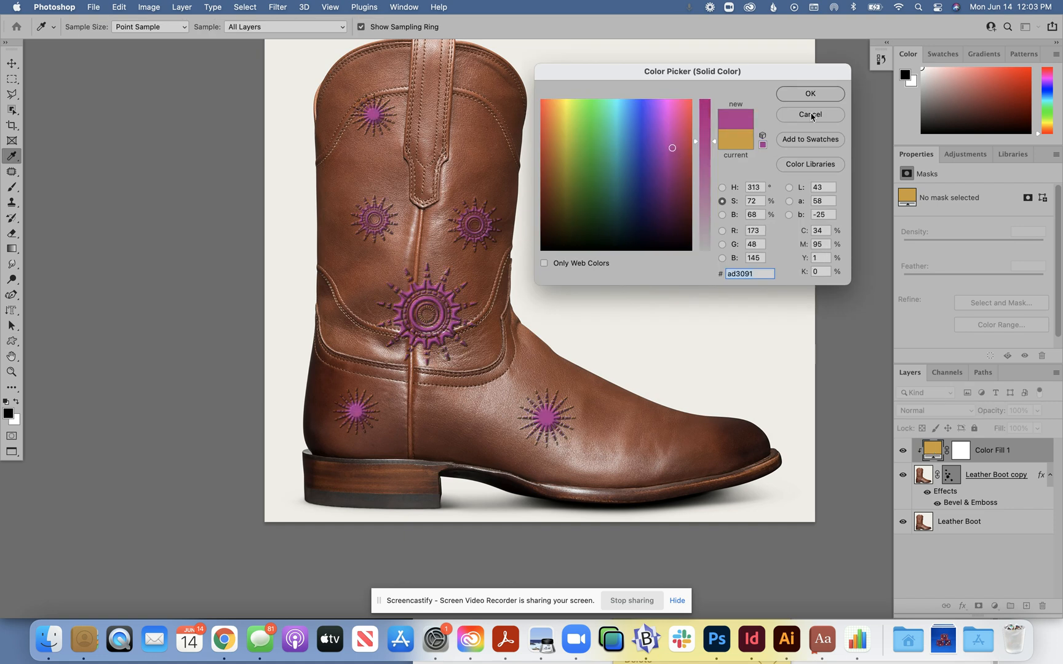
click(810, 94)
key(u)
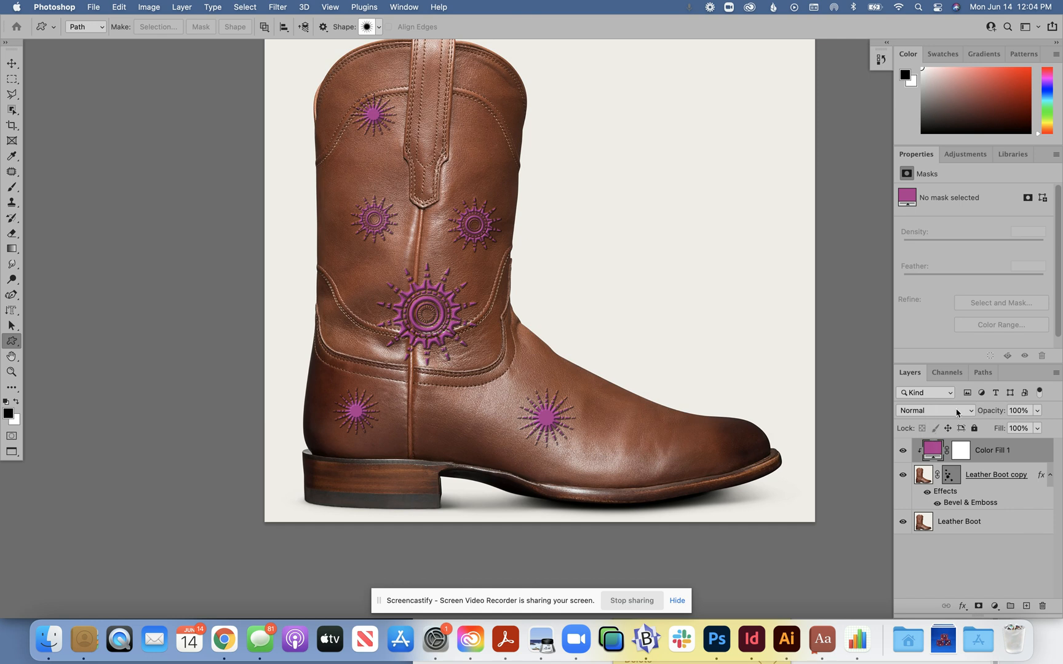
Step: Set the color fill layer's opacity to 59% and its blend mode to Multiply
click(1037, 410)
drag(1040, 428, 1015, 431)
click(939, 403)
click(938, 415)
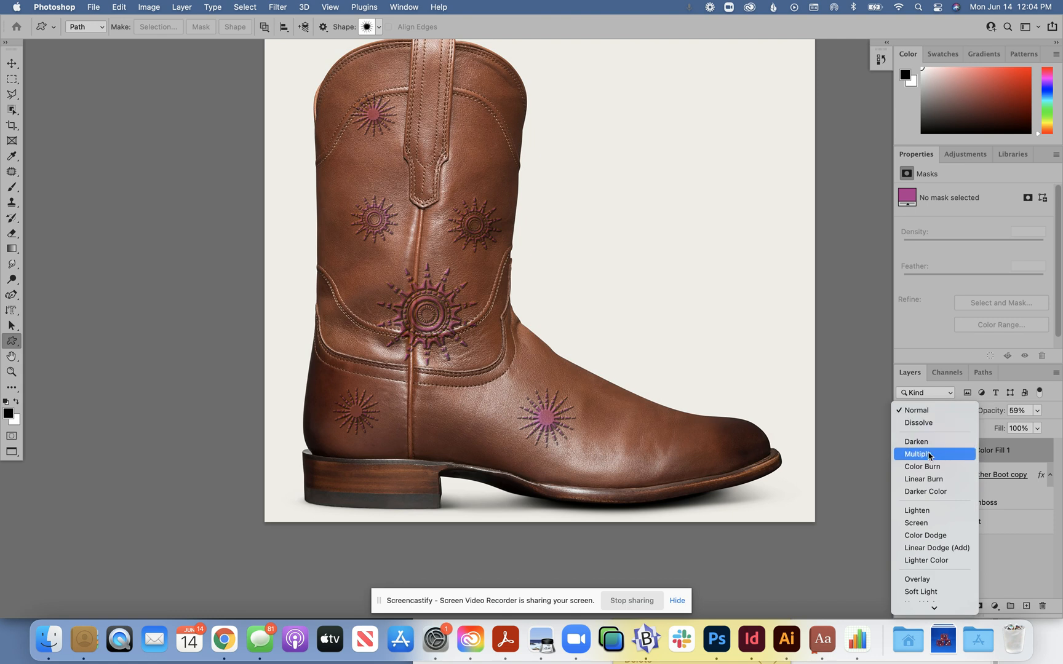
click(929, 451)
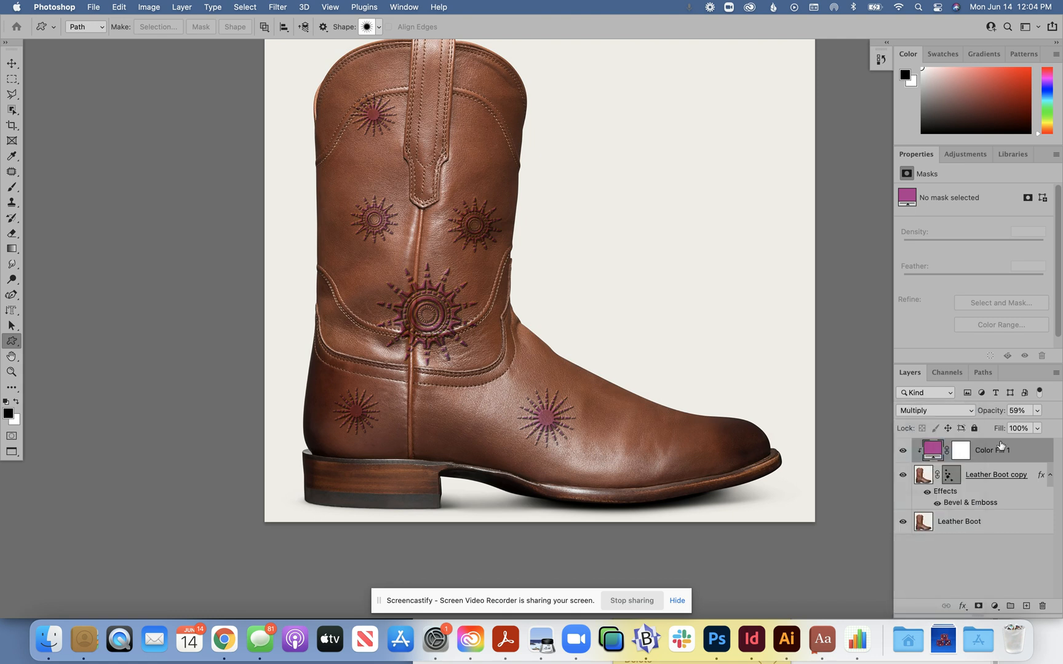